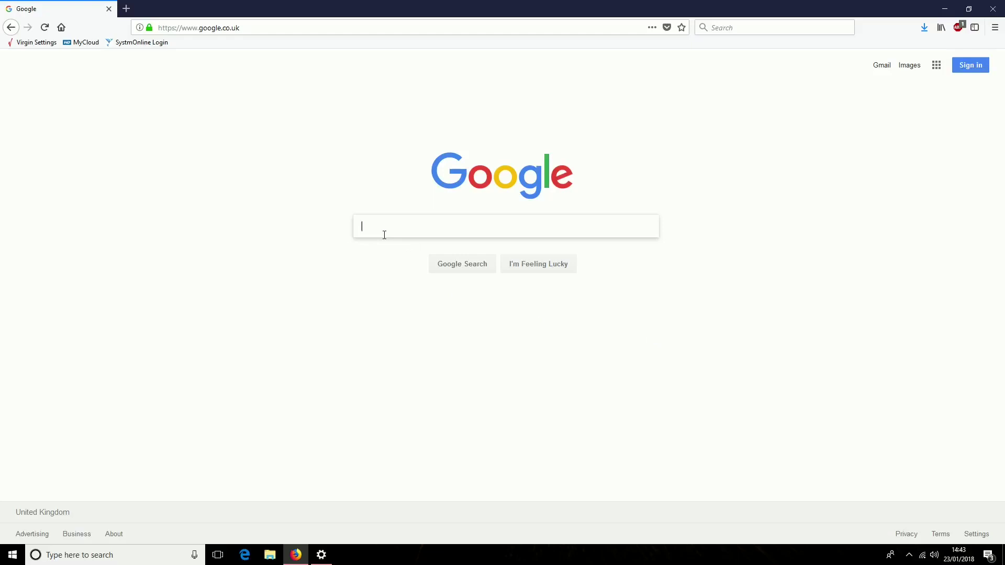
Step: Google 'asus ac68 usb driver' and open the 'USB-AC68 | Networking | ASUS United Kingdom' result
type("asus")
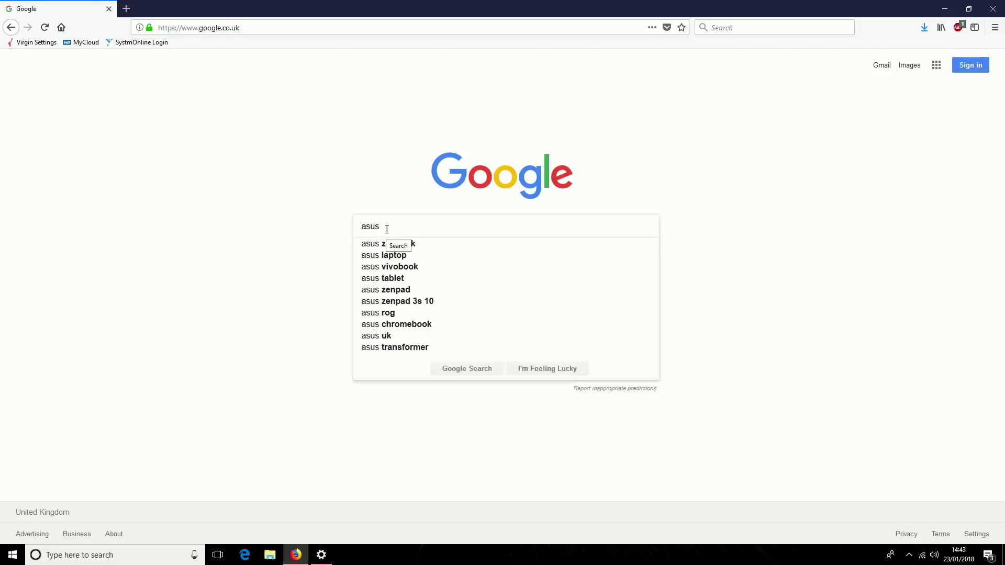
type(" ac68 ")
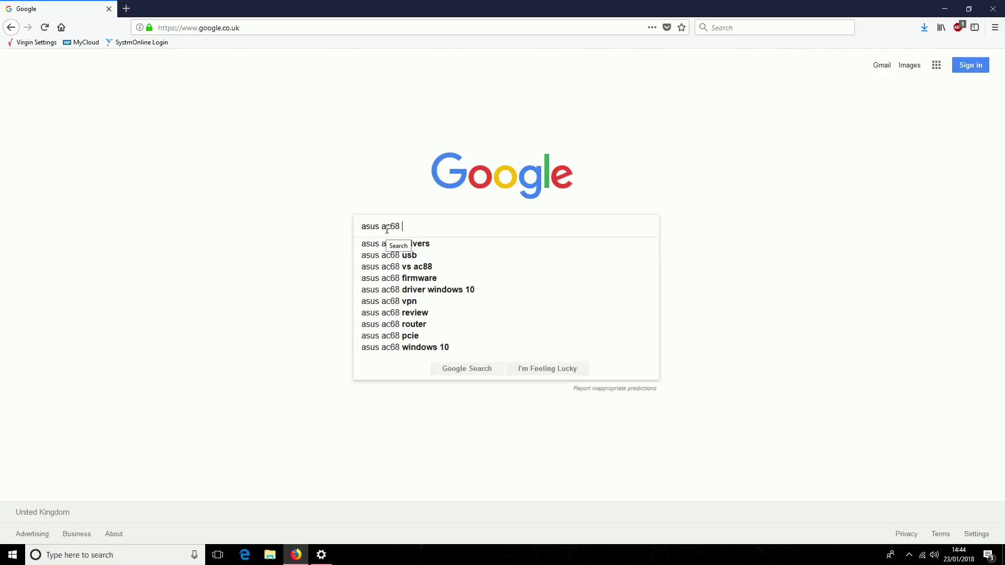
type("usb df")
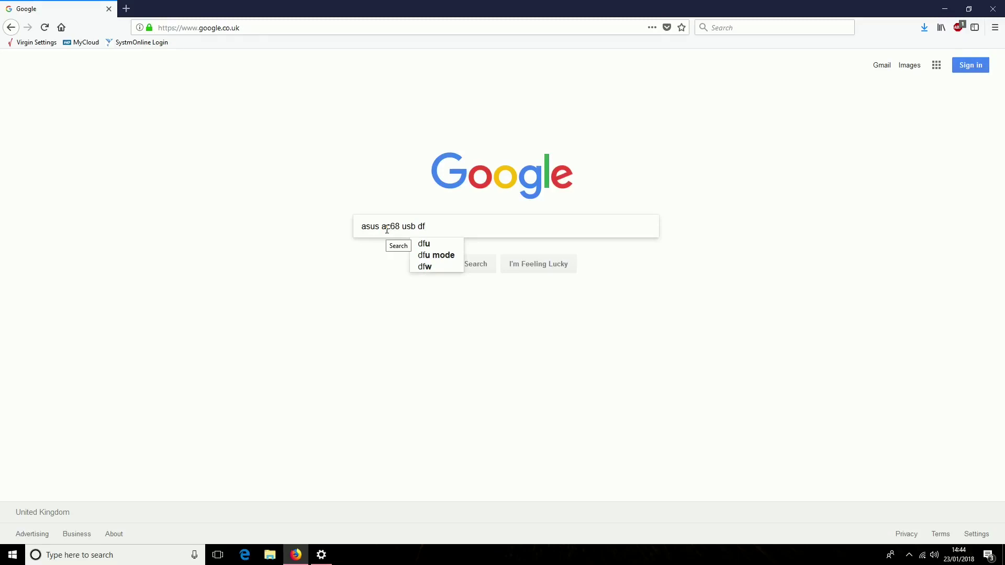
key("BackSpace")
type("river")
key("Return")
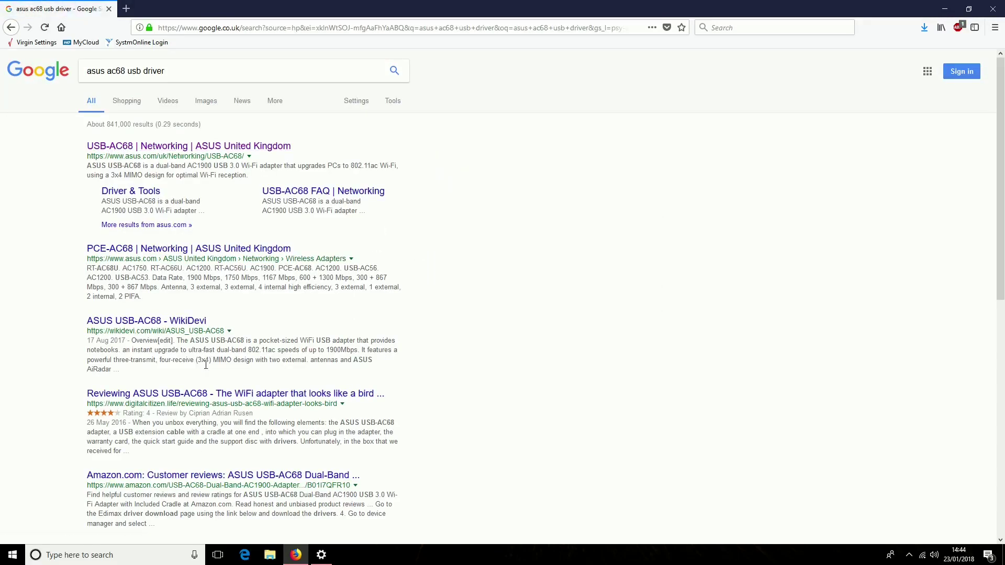
left_click(111, 150)
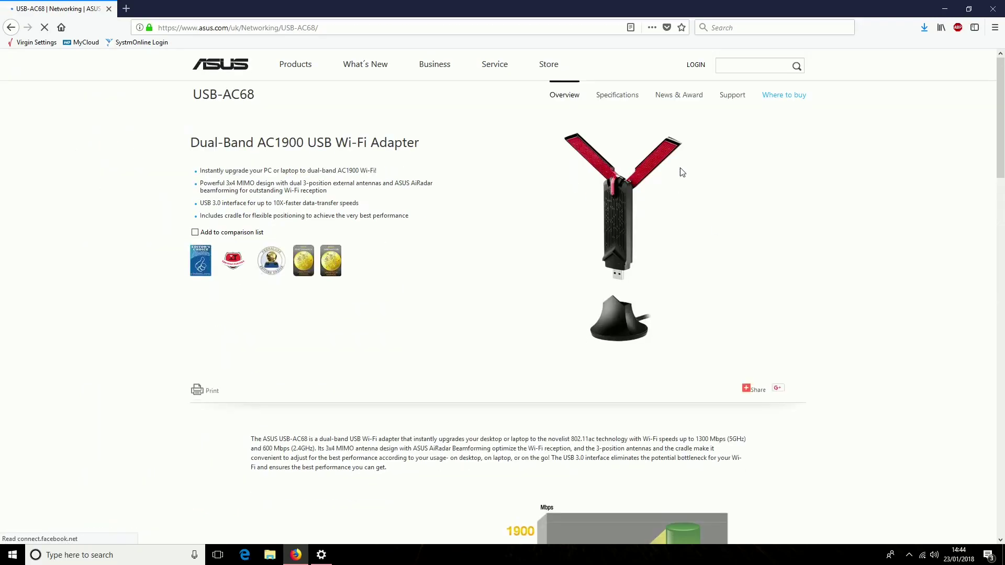
Step: Show the USB-AC68 Driver & Tools list for Windows 10 64-bit
left_click(731, 99)
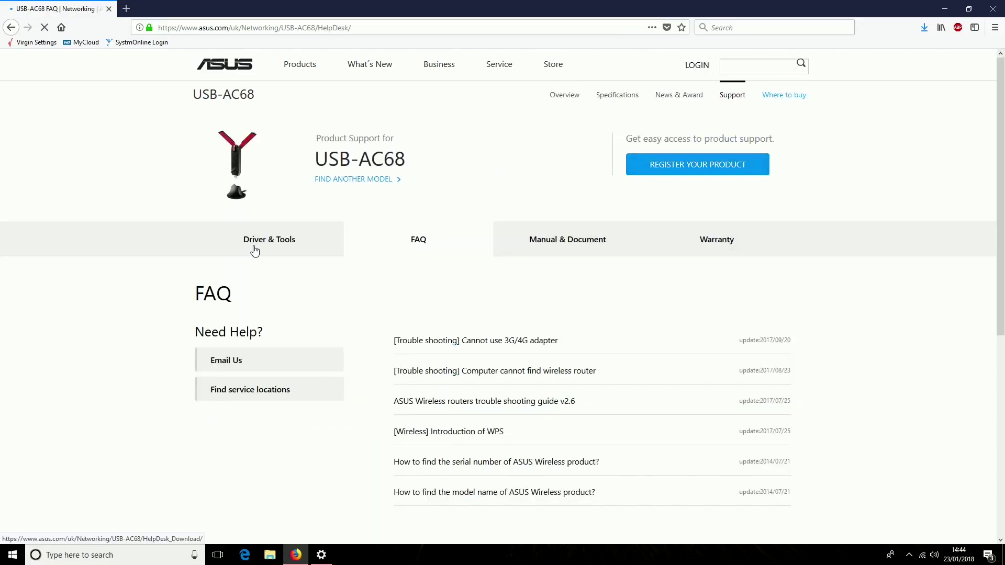
left_click(254, 245)
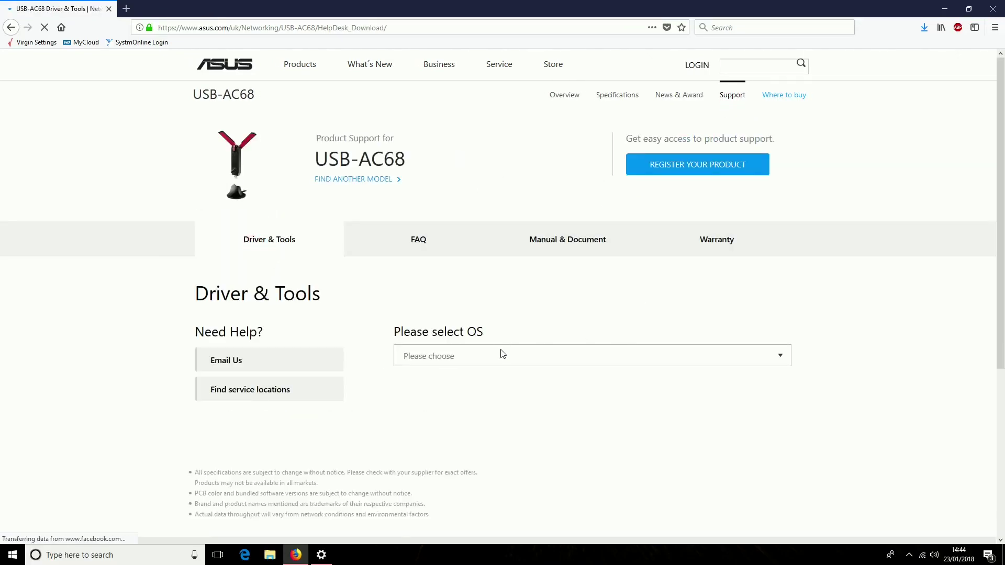
left_click(501, 356)
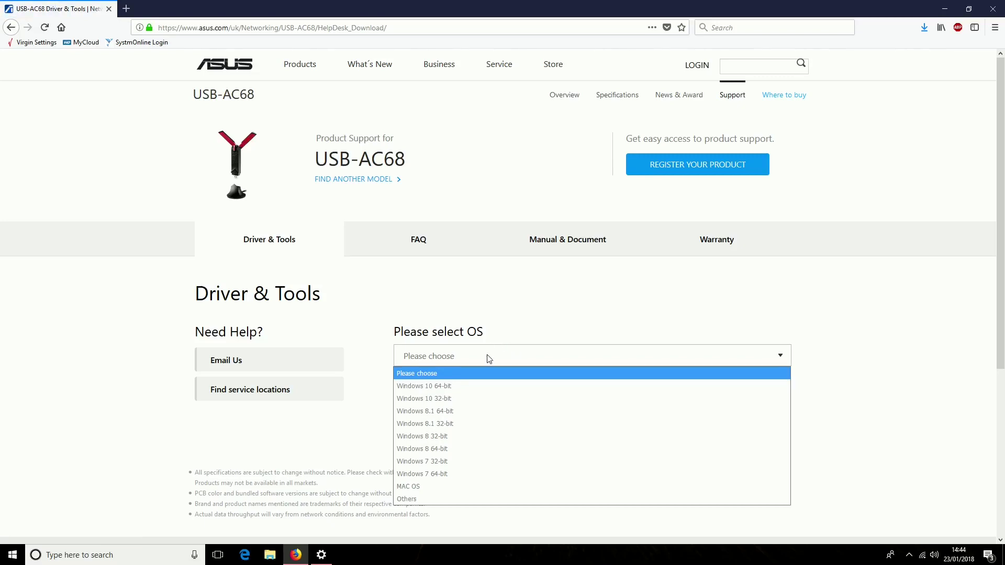
left_click(449, 387)
Step: Download the DR_USB_AC68_2139.zip driver package and check its download progress
scroll(803, 413, "down", 1)
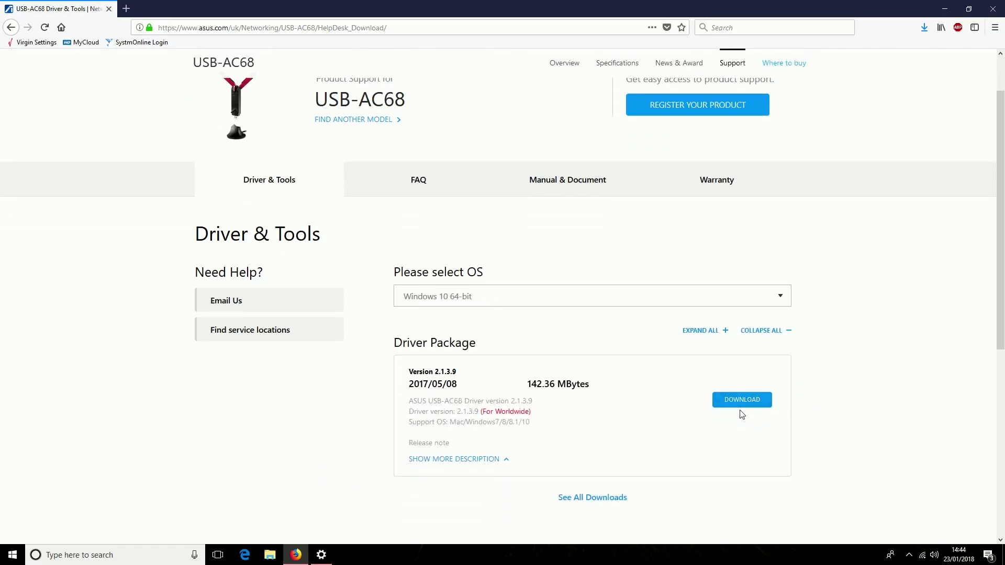
left_click(753, 403)
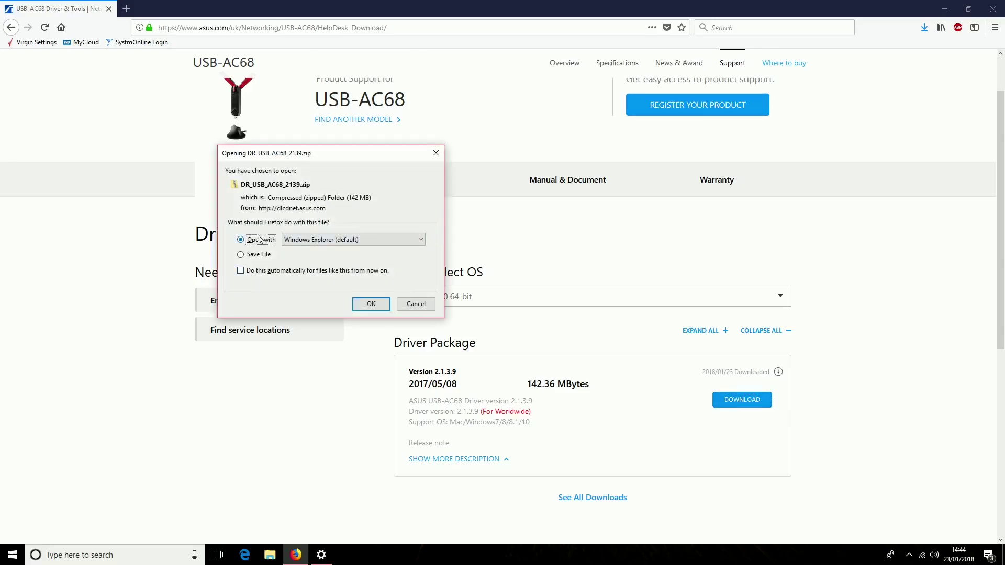
left_click(372, 304)
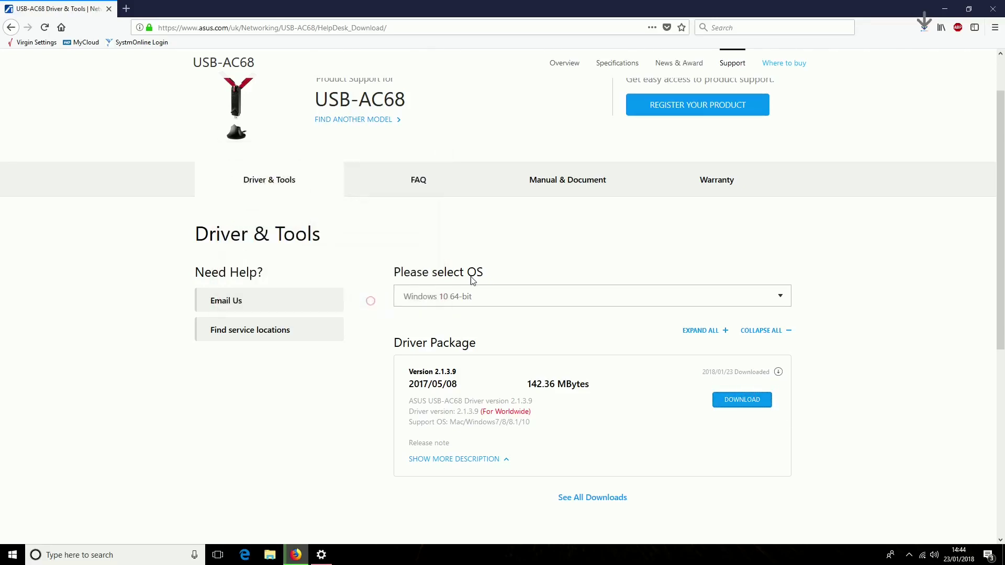
left_click(923, 29)
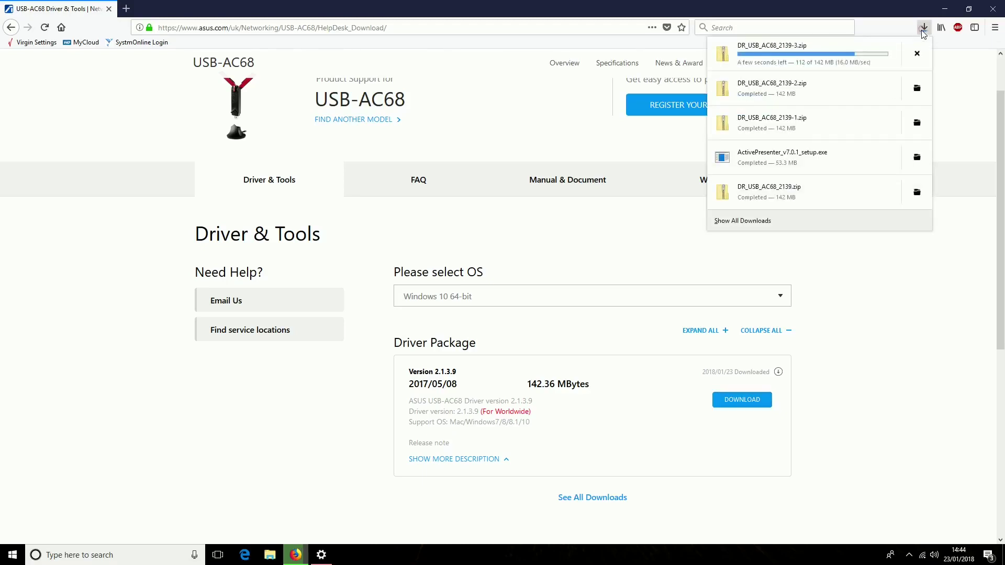
Step: Open the finished DR_USB_AC68_2139-3.zip download in File Explorer
left_click(797, 56)
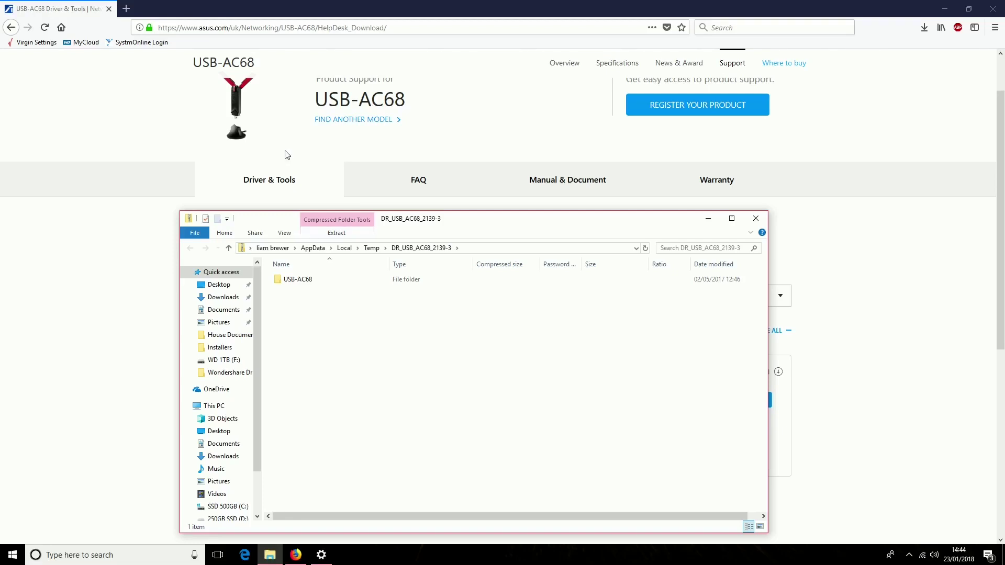
Step: Extract all files from the DR_USB_AC68_2139-3 zip into Documents after Autorun warns
double_click(296, 279)
double_click(294, 324)
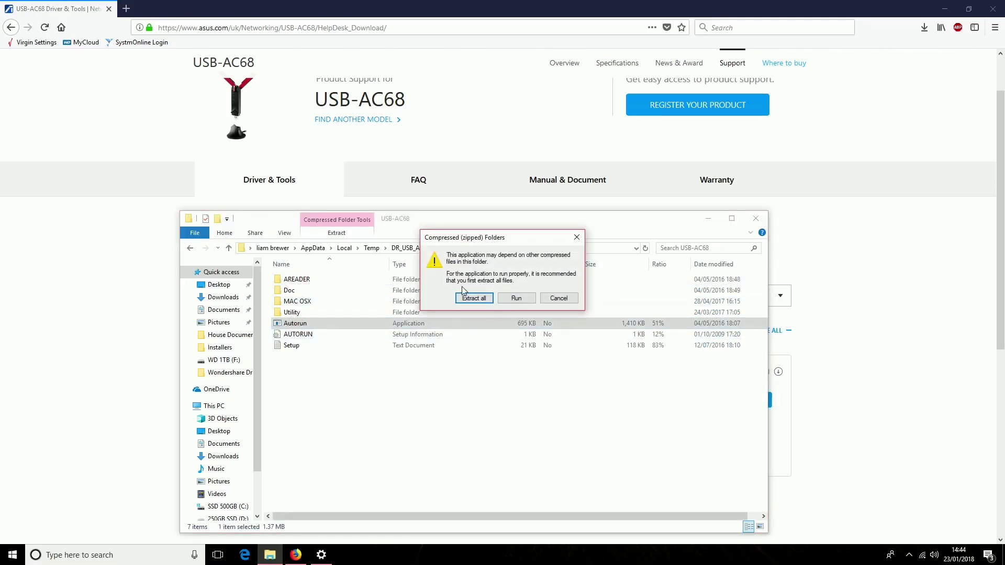
left_click(467, 299)
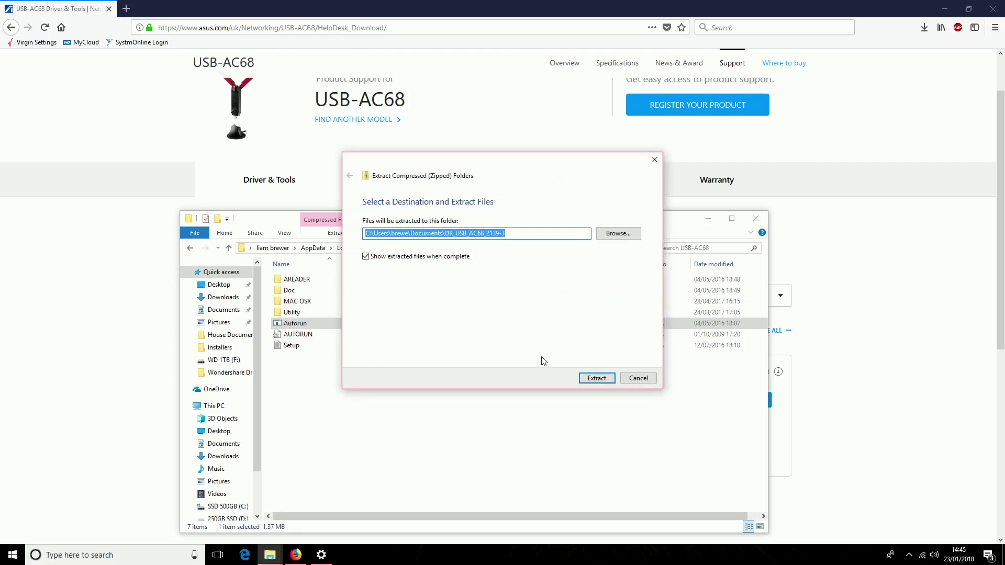
left_click(583, 376)
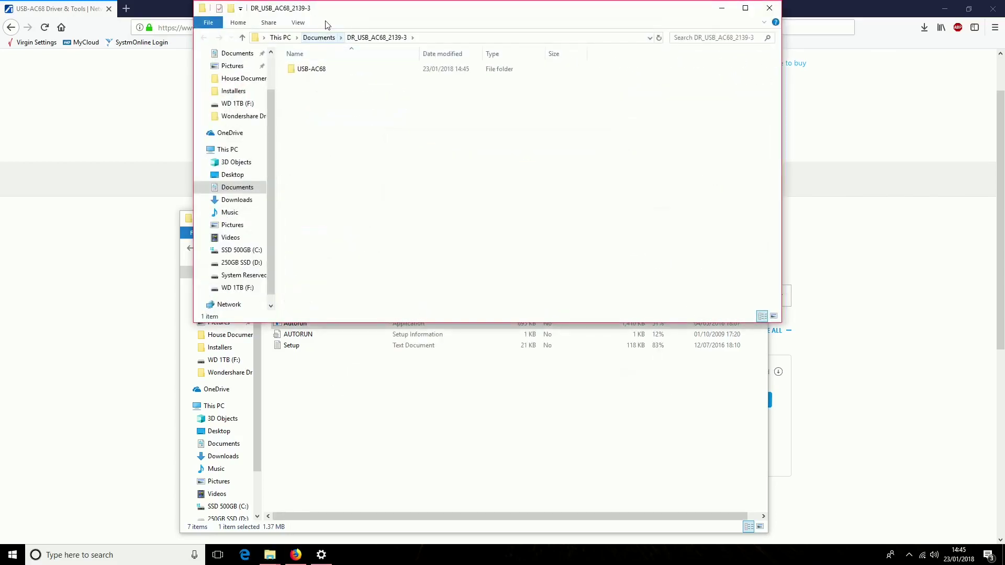
Step: Launch Autorun from the extracted USB-AC68 folder to bring up the ASUS Wireless LAN Card setup
left_click_drag(415, 13, 403, 295)
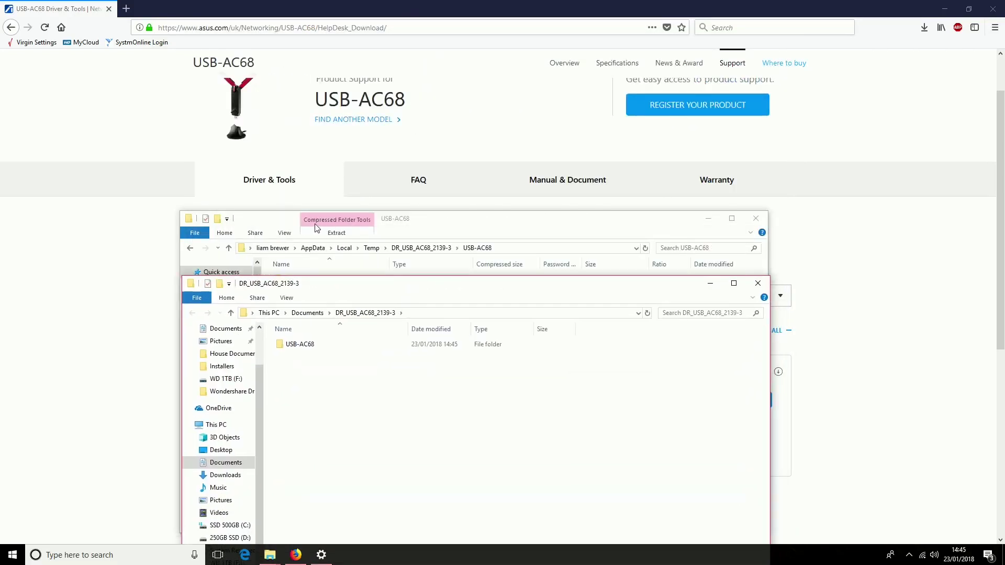
left_click_drag(370, 285, 387, 157)
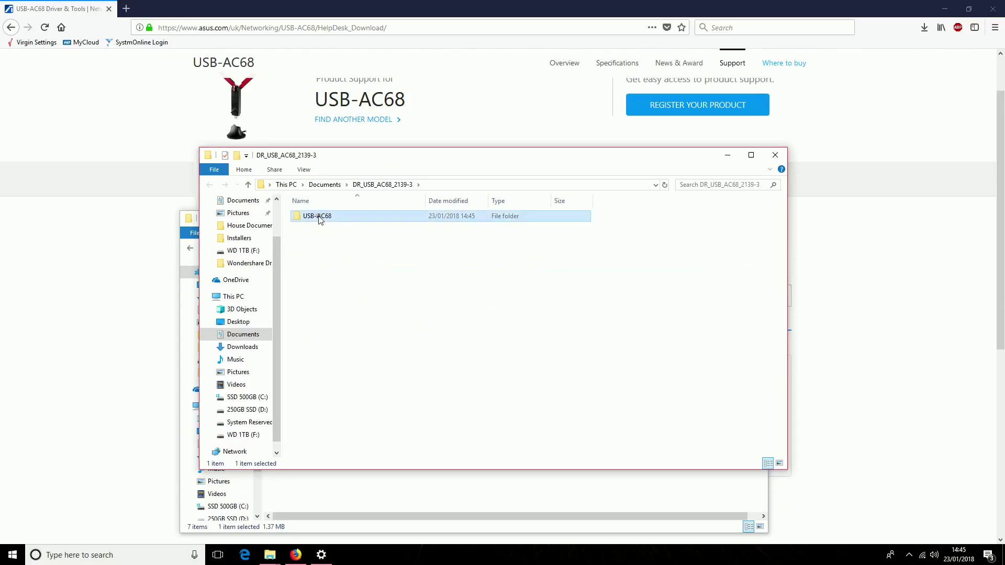
double_click(317, 216)
left_click(323, 262)
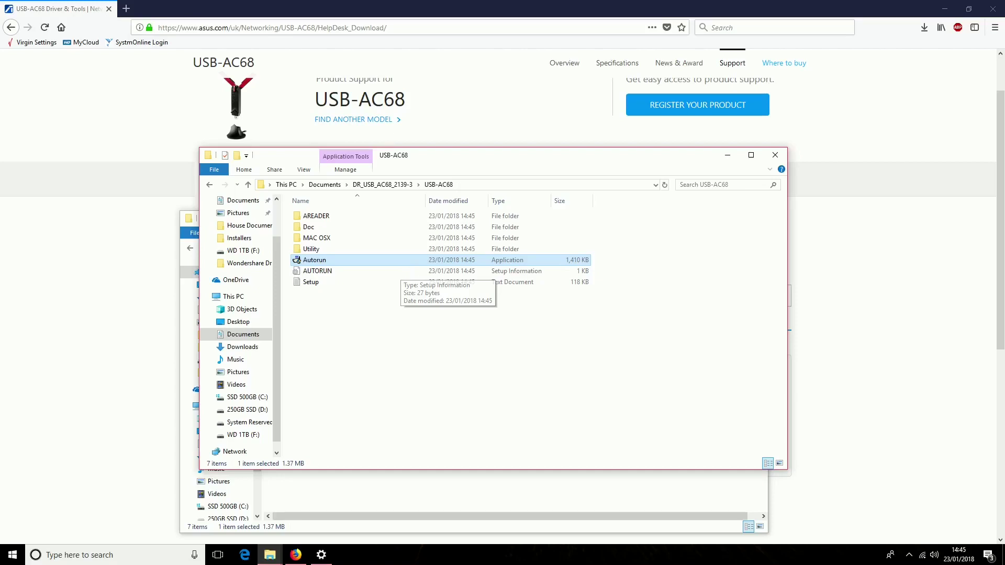
key("Return")
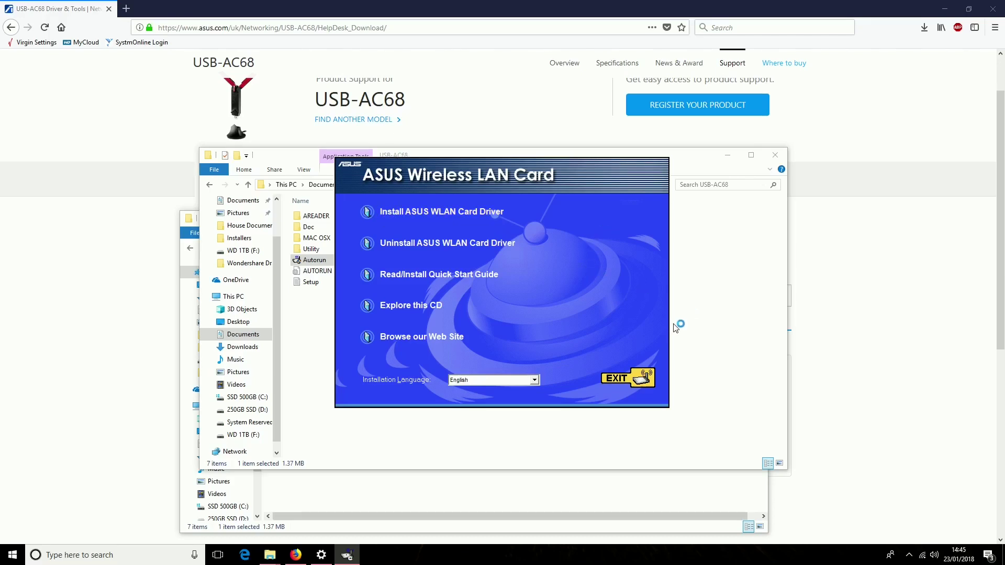
Step: Exit the ASUS installer, go to speedtest.net and start a speed test with GO
left_click(650, 386)
left_click(239, 31)
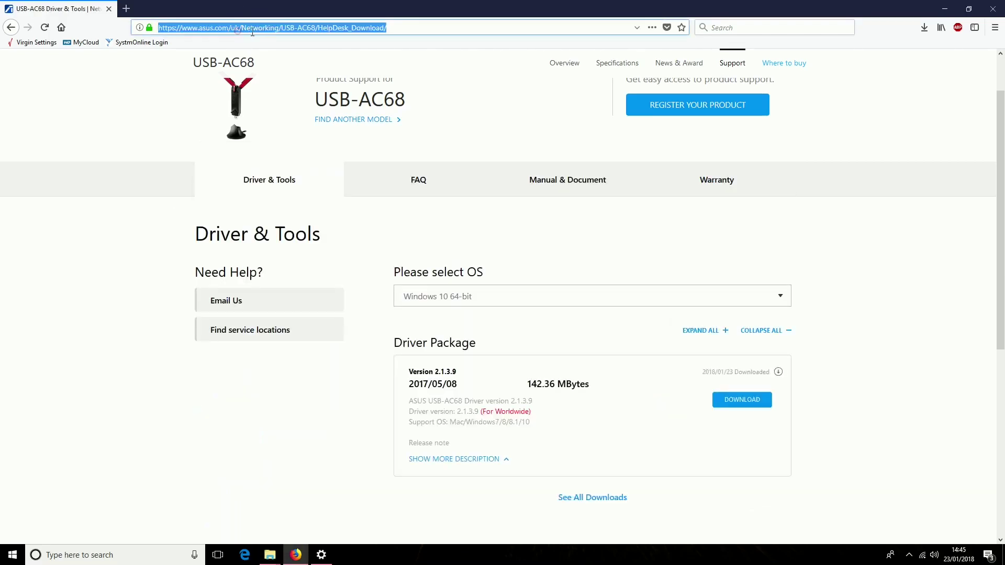
type("speedtest.net/")
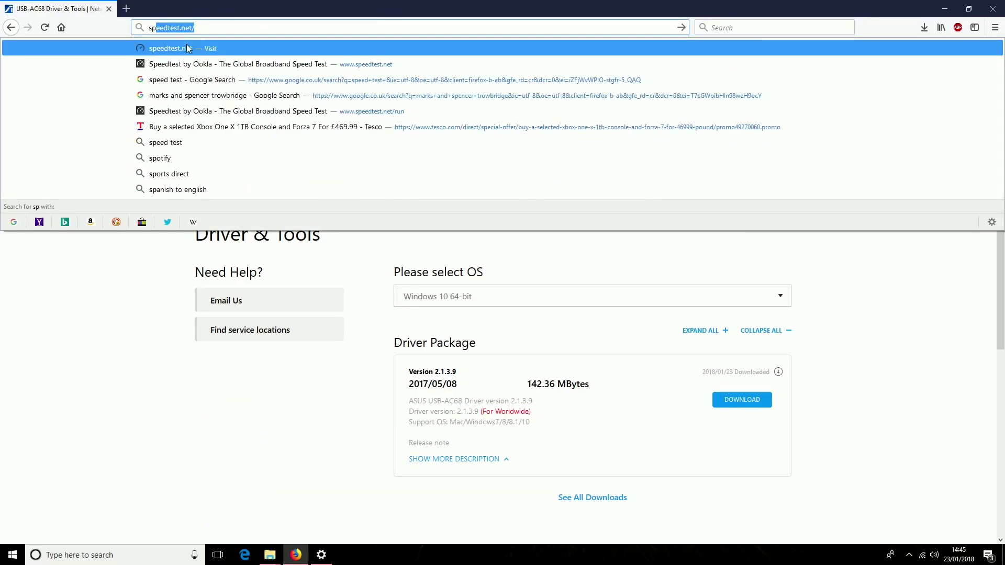
left_click(188, 48)
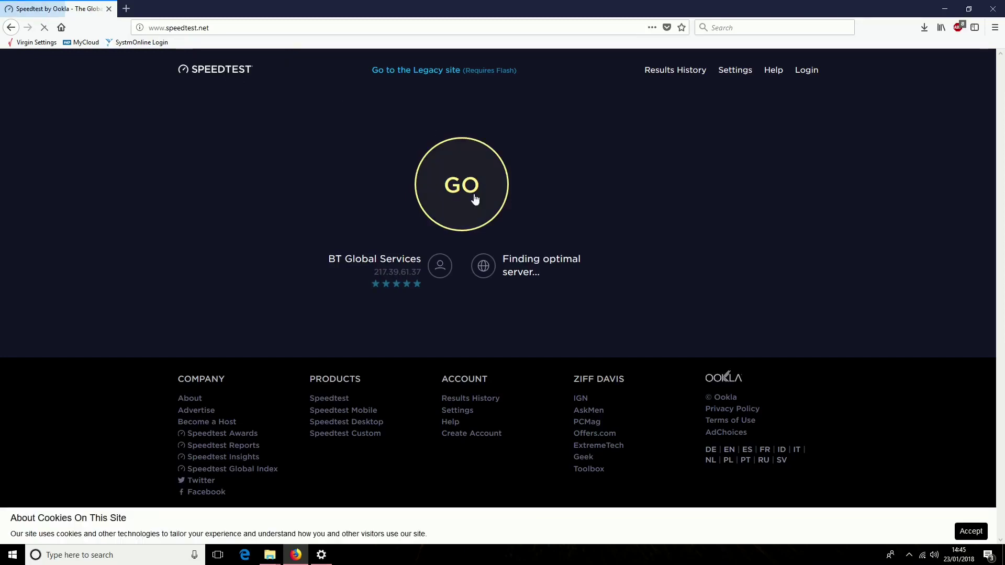
left_click(472, 198)
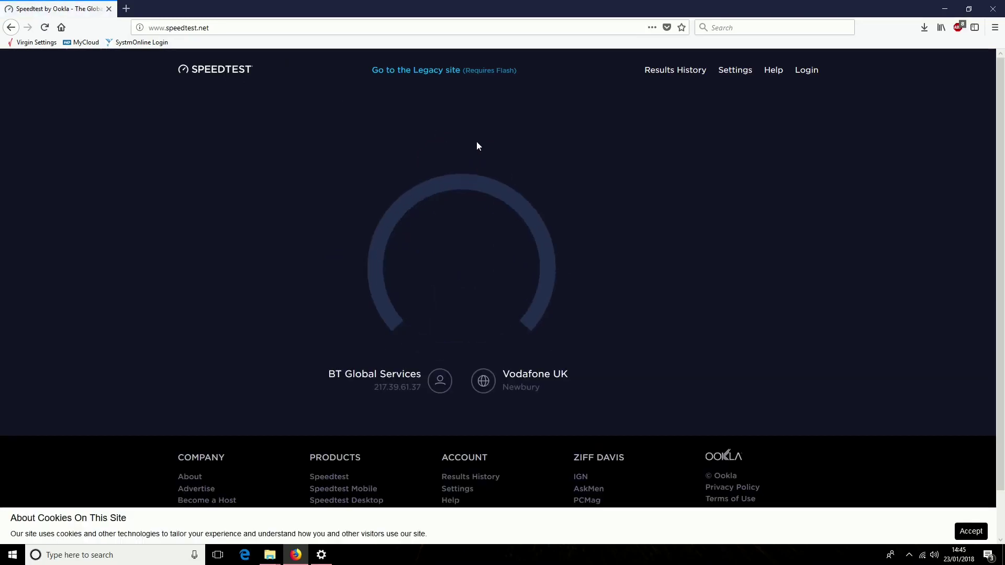